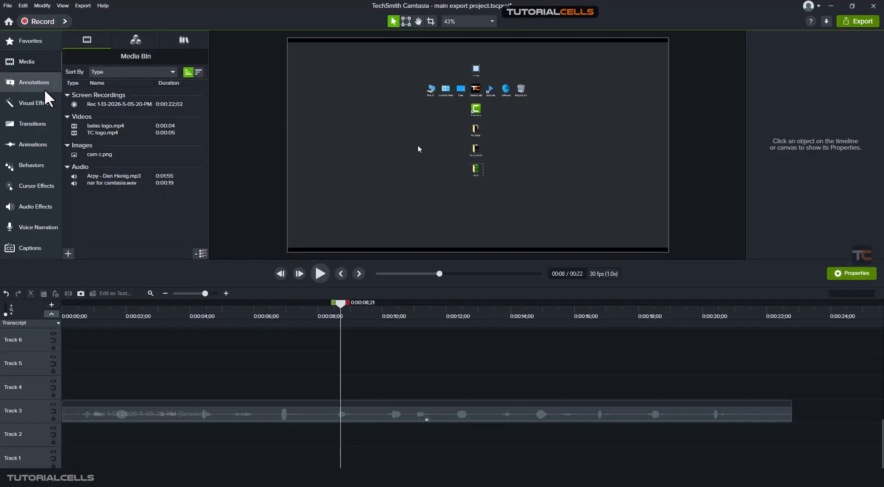
Show the keystroke callout annotations and play the screen recording from near its start, returning the playhead to about 0:00:06;21
click(44, 88)
click(196, 42)
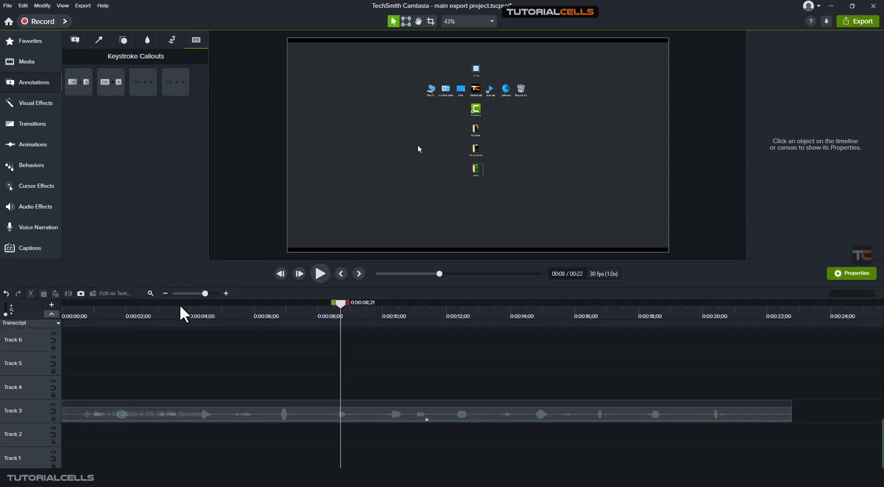
drag(189, 311, 82, 322)
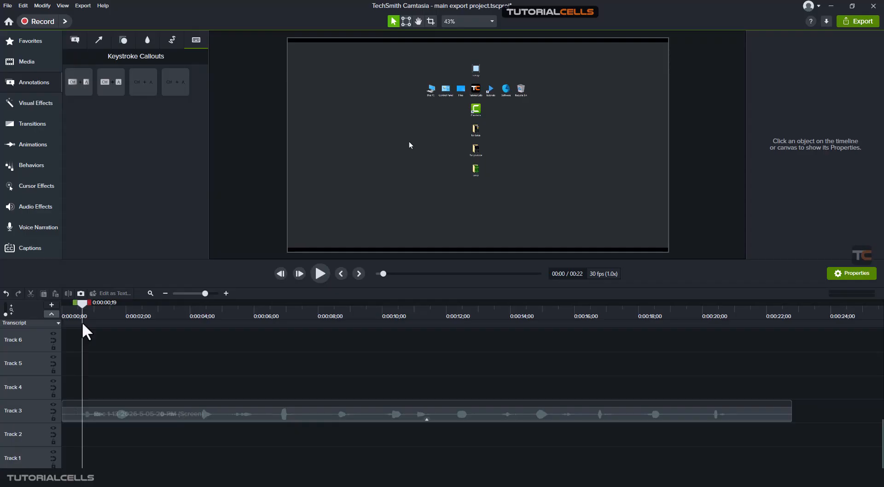
key(space)
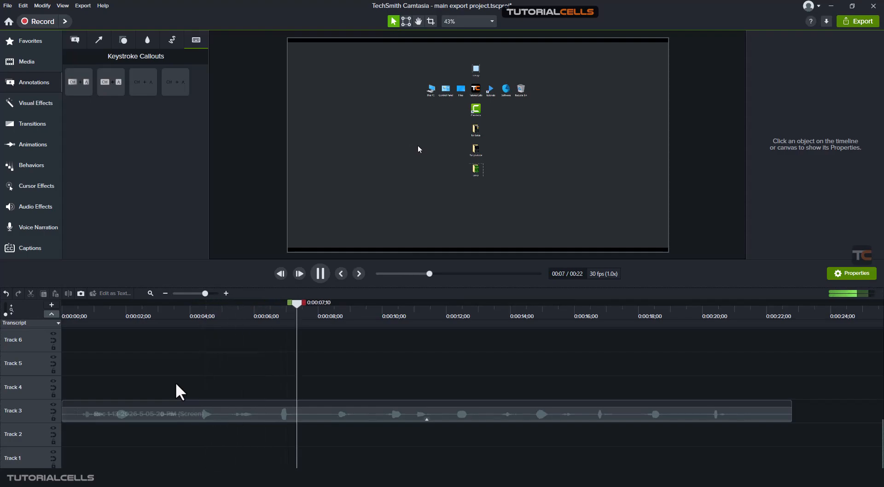
key(space)
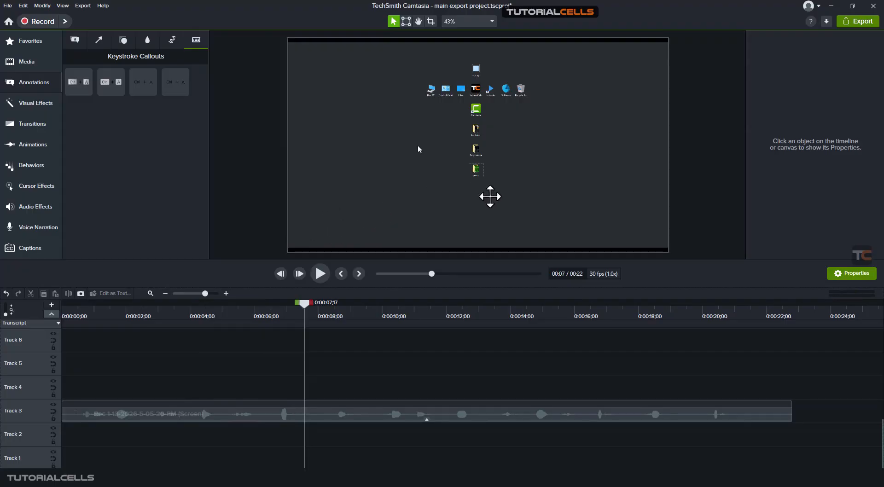
drag(305, 303, 276, 317)
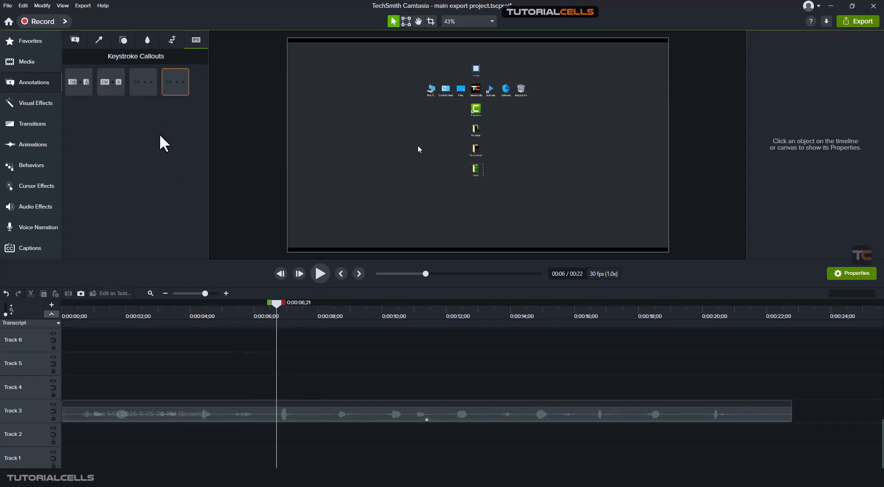
Generate keystroke callouts from the Track 3 screen recording in the Traditional Keystrokes style, displayed on a background, for all detected shortcuts
click(339, 415)
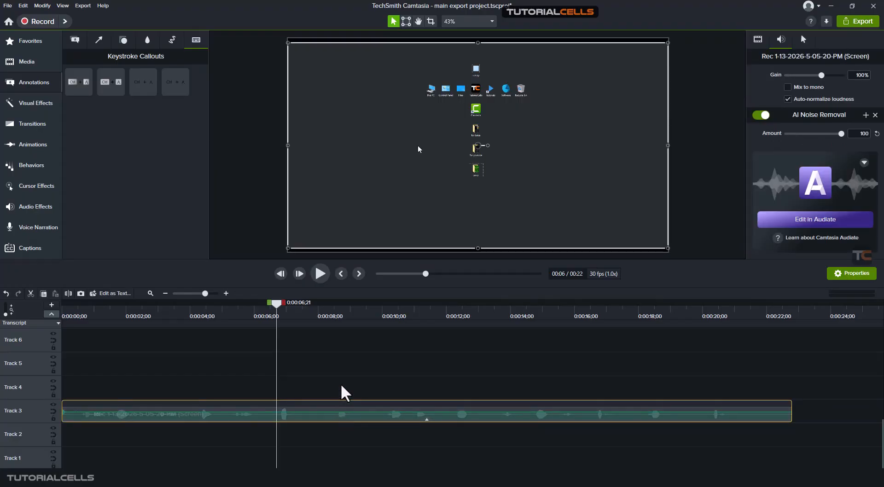
click(42, 6)
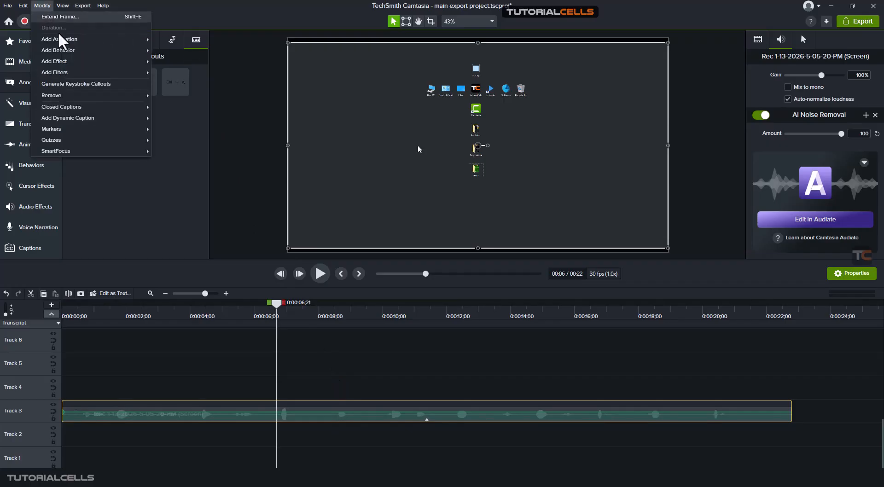
click(81, 85)
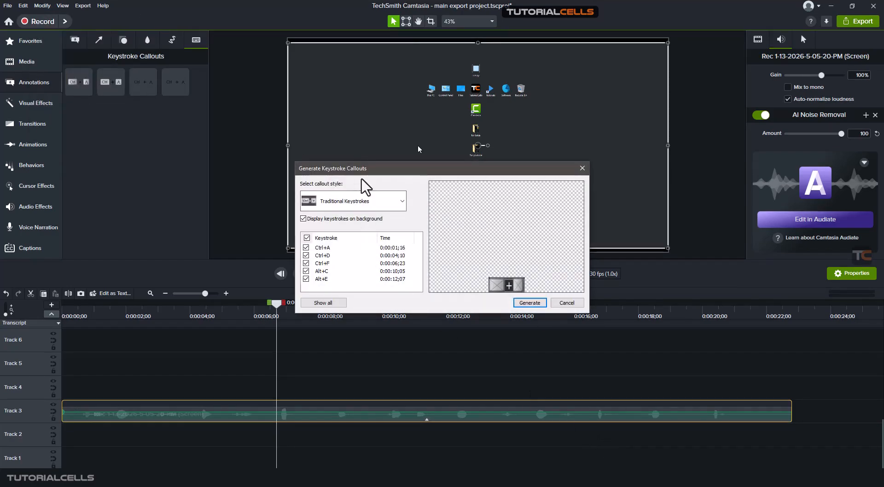
drag(370, 168, 370, 159)
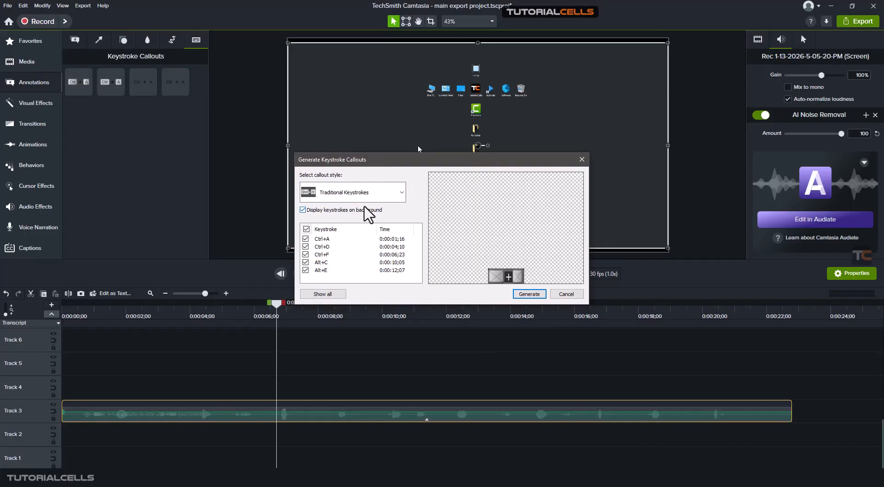
click(369, 197)
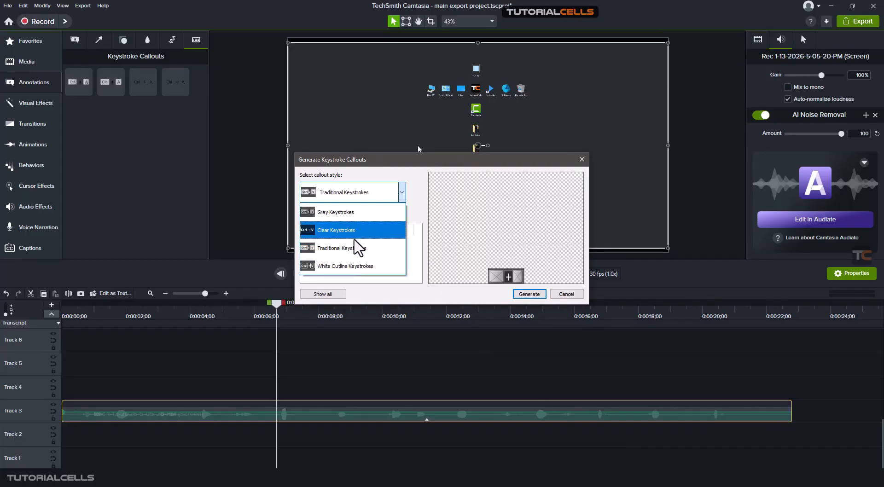
click(390, 172)
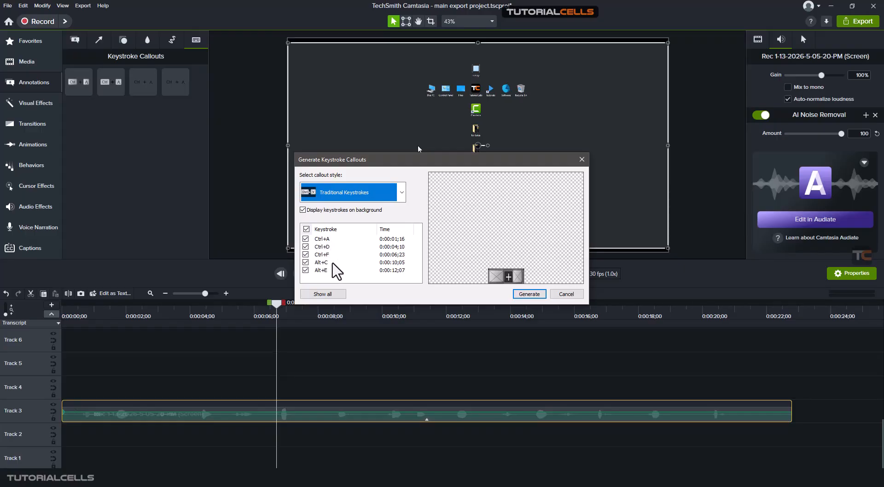
click(335, 295)
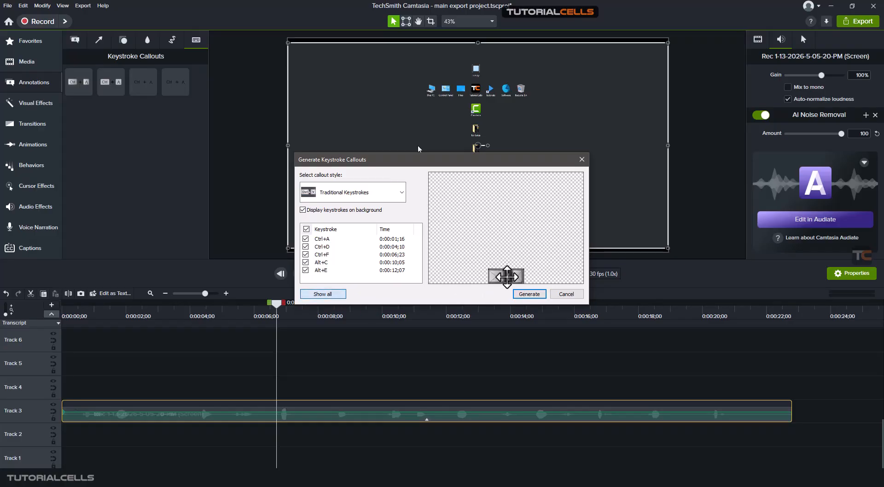
drag(506, 276, 462, 271)
click(529, 294)
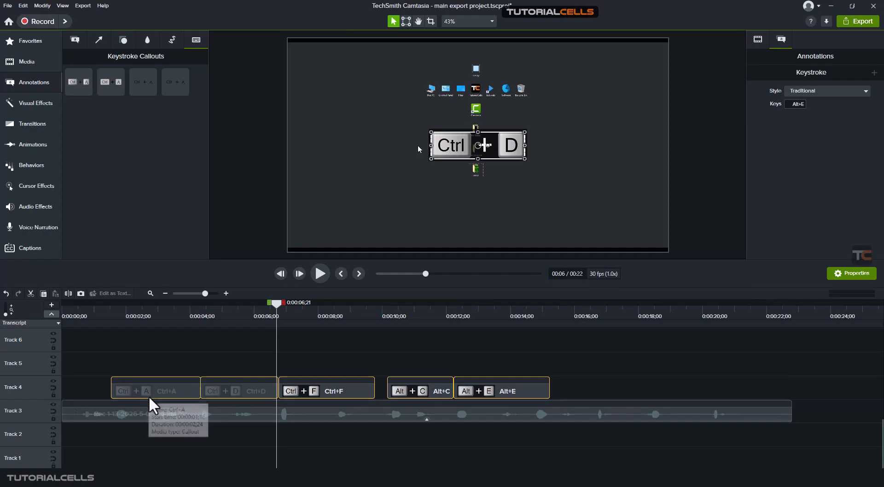
Move all generated keystroke callouts together to the lower-left area of the canvas and scale them down to about 53.5%
mouse_move(327, 478)
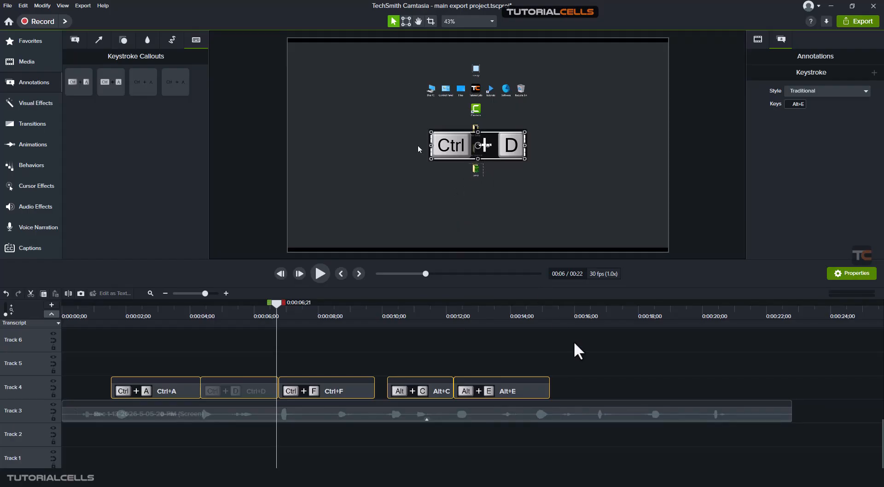
drag(592, 339, 75, 394)
drag(480, 145, 352, 223)
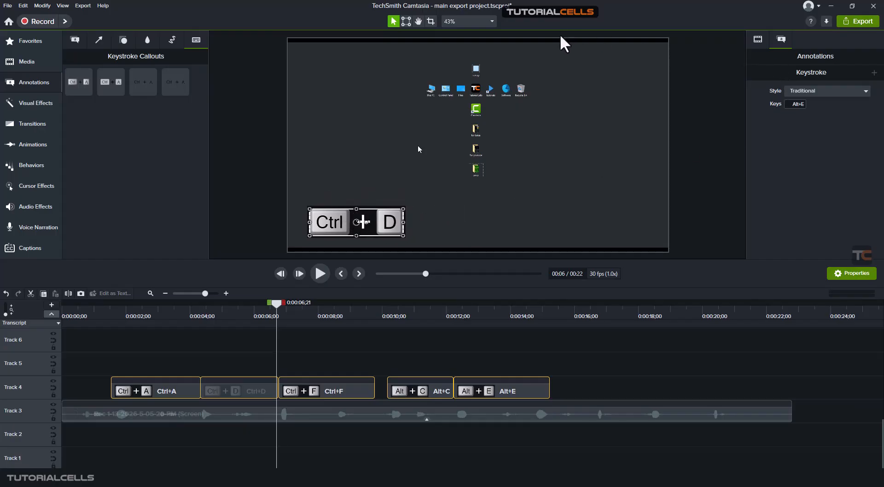
click(758, 40)
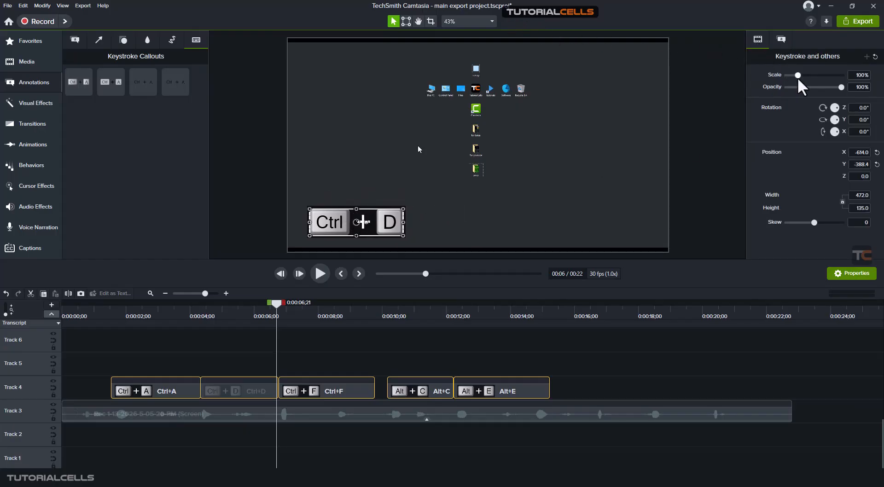
drag(797, 76, 792, 76)
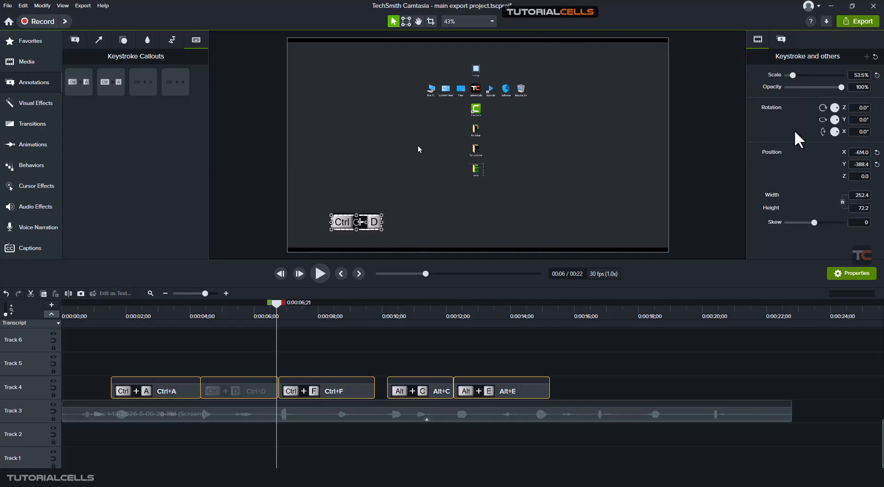
click(308, 361)
Play the recording with its callouts and shorten the Alt+E callout on Track 4 to end at about 0:00:13;21
click(109, 316)
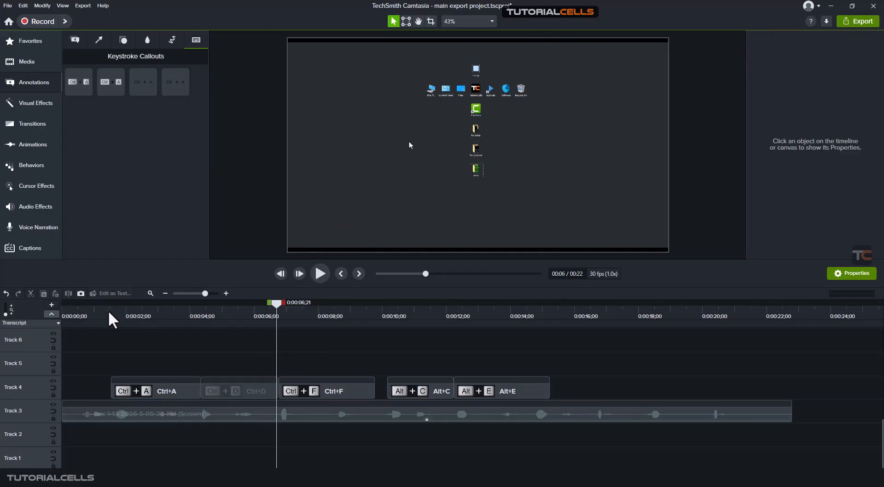
key(space)
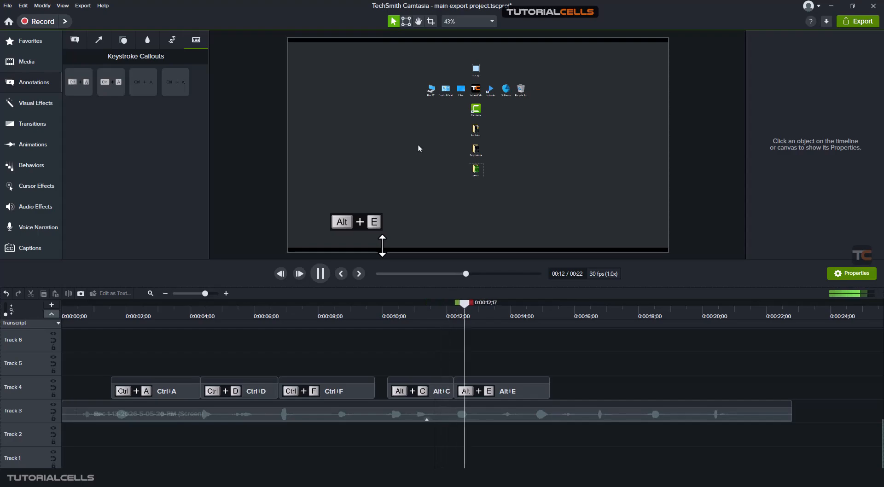
key(space)
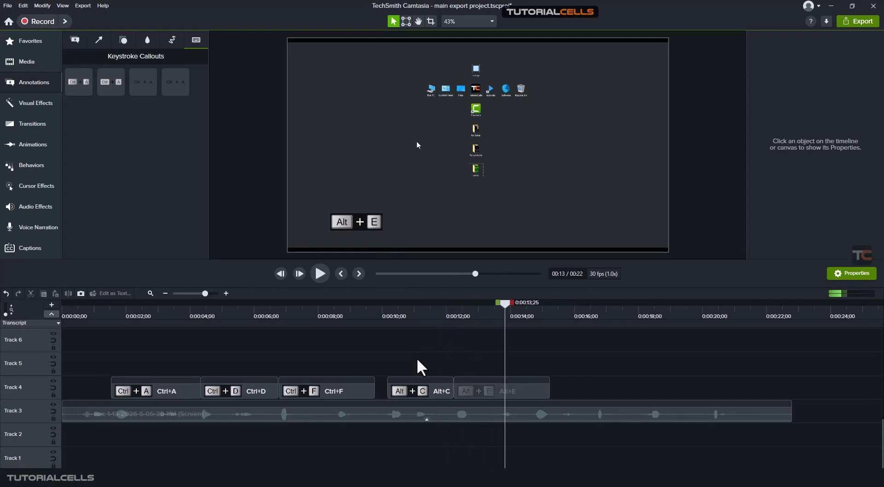
key(space)
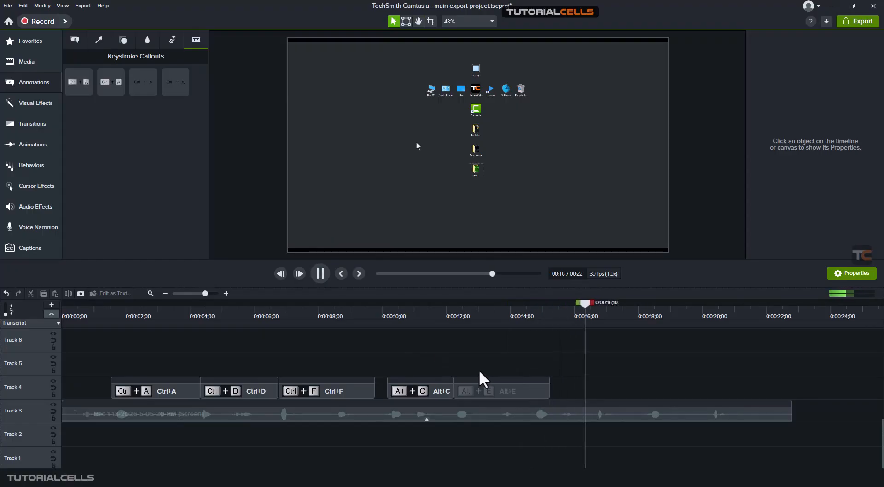
key(space)
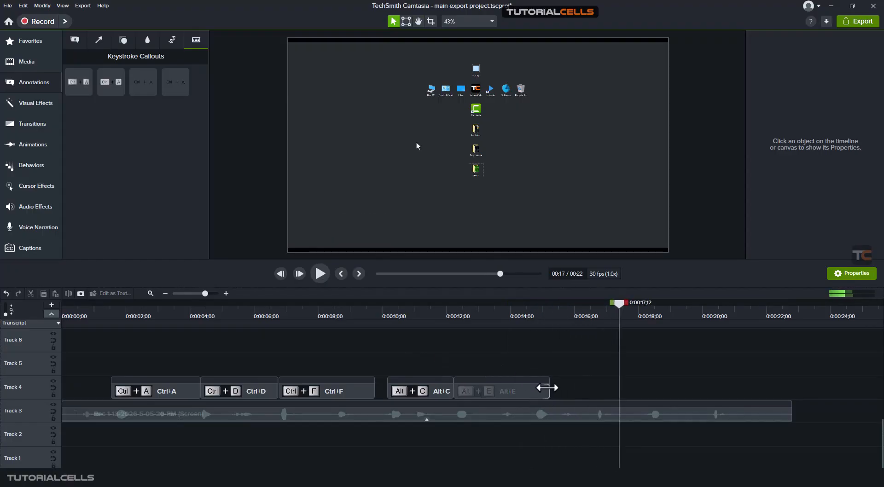
drag(550, 388, 500, 397)
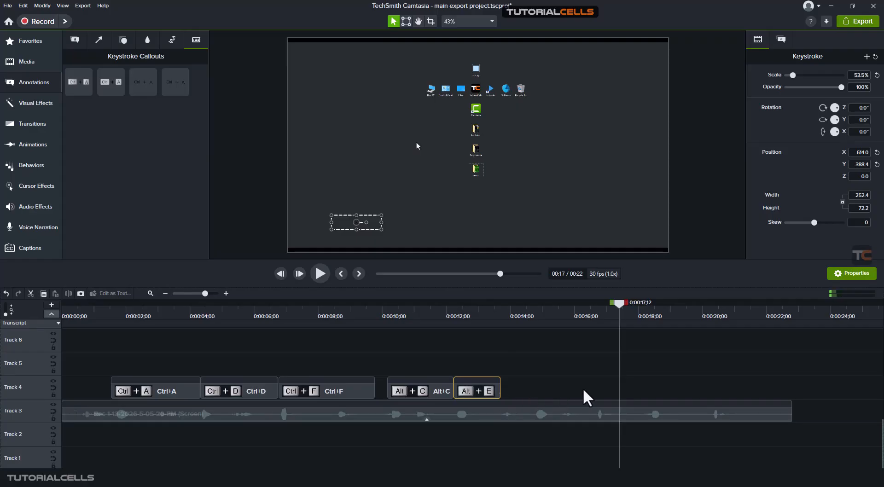
click(605, 382)
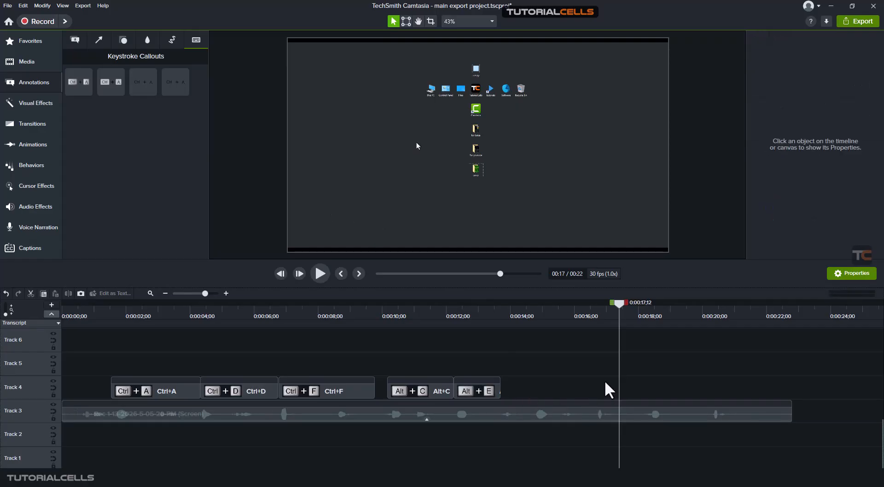
Add a Traditional Ctrl+A keystroke callout to Track 4 just after the Alt+E callout and shorten it to about one second
click(516, 317)
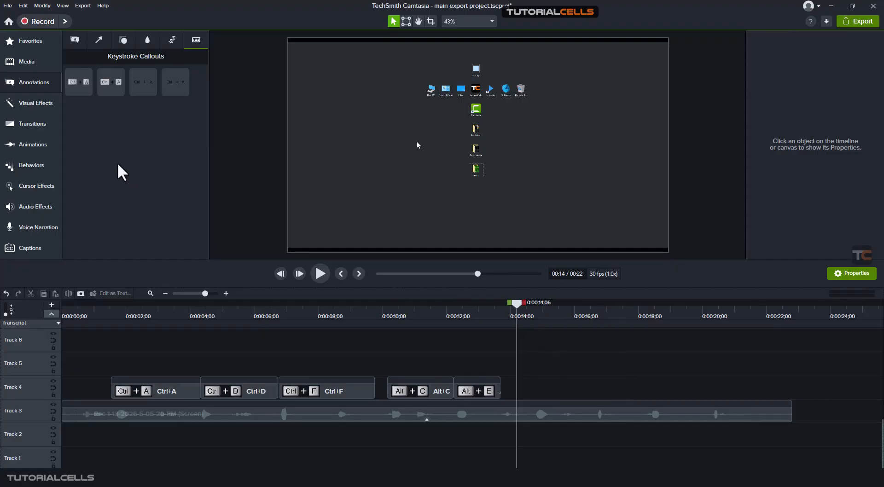
click(175, 82)
click(79, 83)
drag(79, 83, 523, 391)
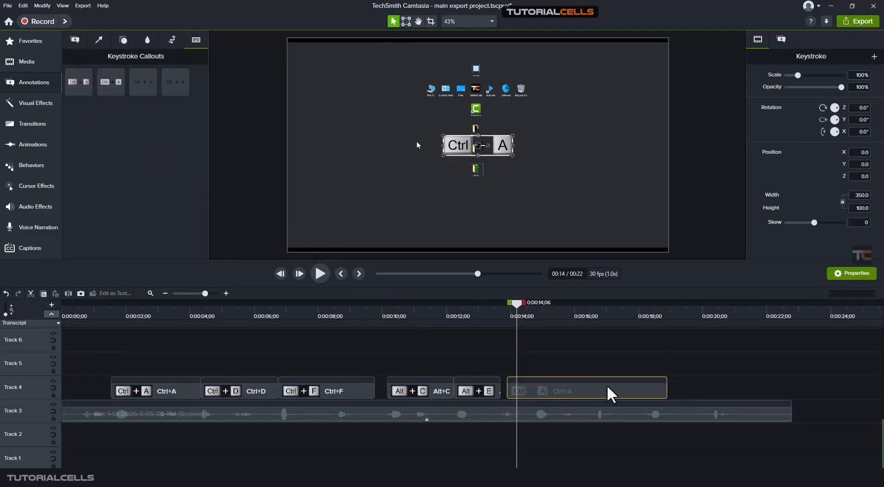
drag(669, 388, 526, 378)
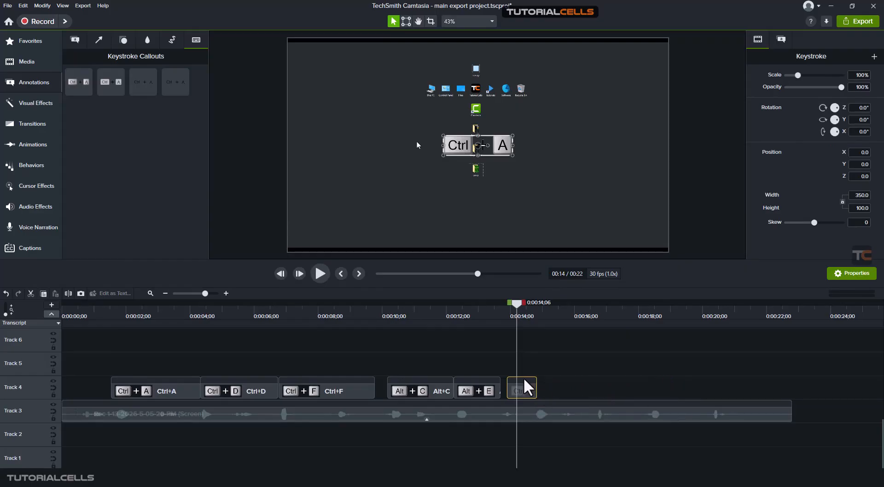
Butt the added Ctrl+A callout against the end of the Alt+E callout and extend its end to the playhead at 0:00:15;07
key(space)
key(space)
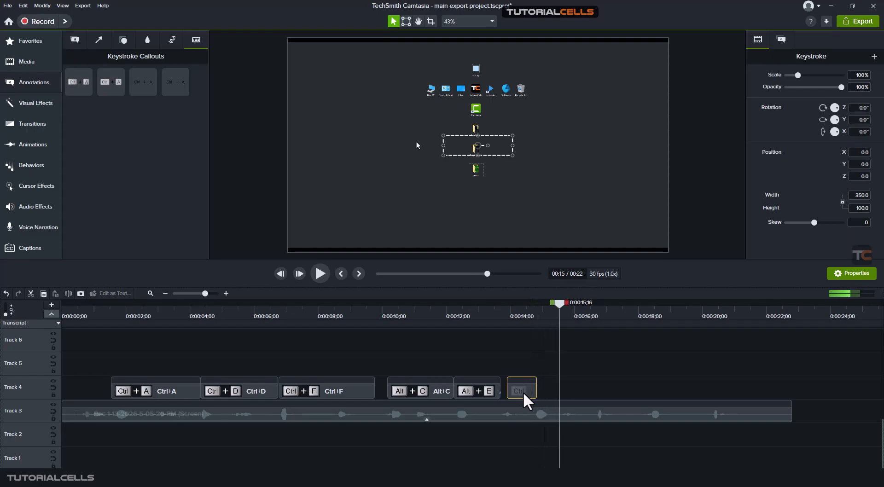
drag(518, 390, 512, 389)
click(493, 316)
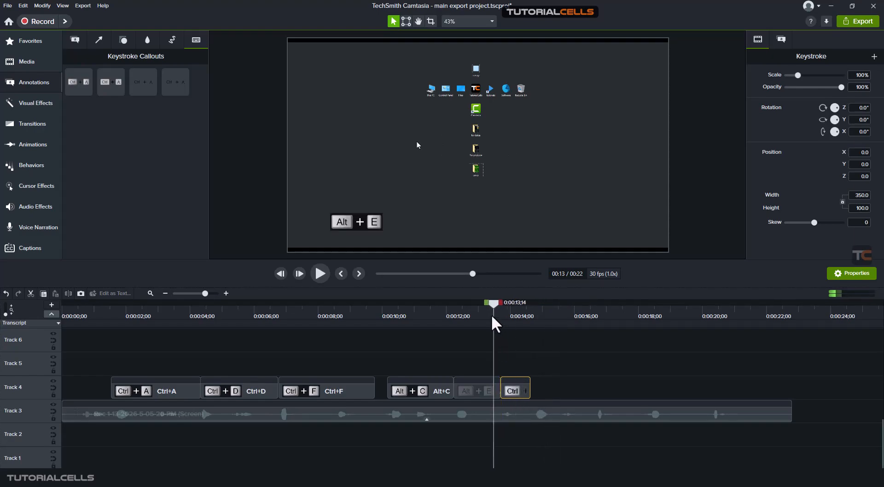
key(space)
key(space)
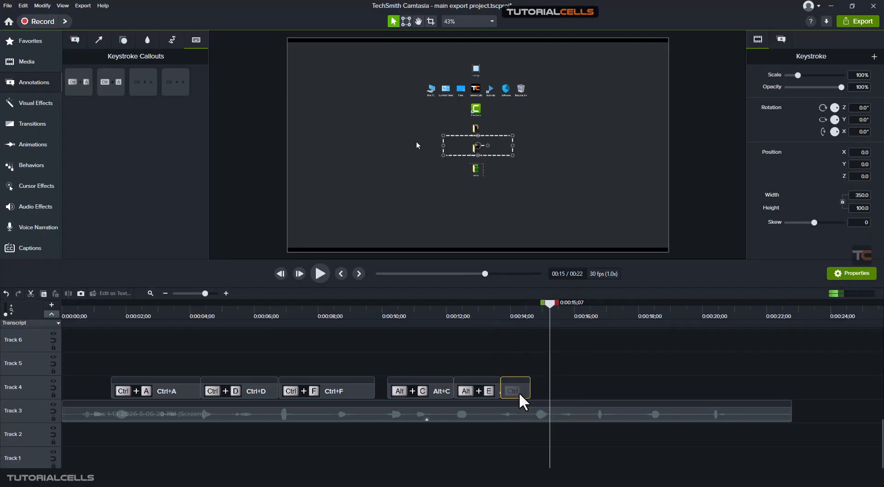
drag(530, 391, 549, 386)
Change the added callout's keys to Shift+A and place it in the lower-right area of the canvas, previewing the result
drag(497, 317, 520, 363)
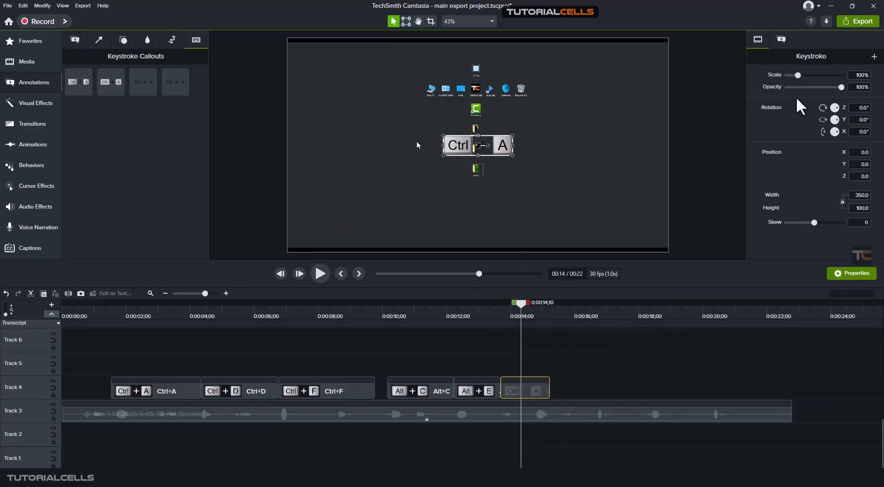
click(775, 38)
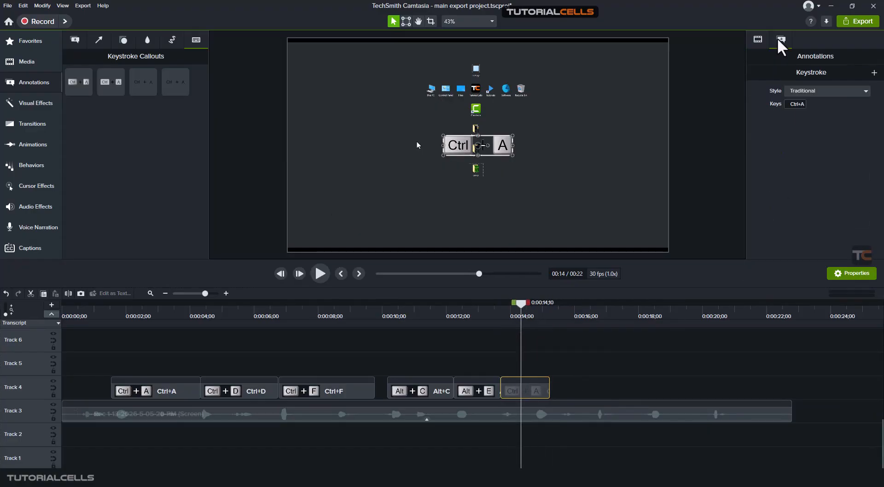
click(838, 90)
click(808, 150)
key(shift+a)
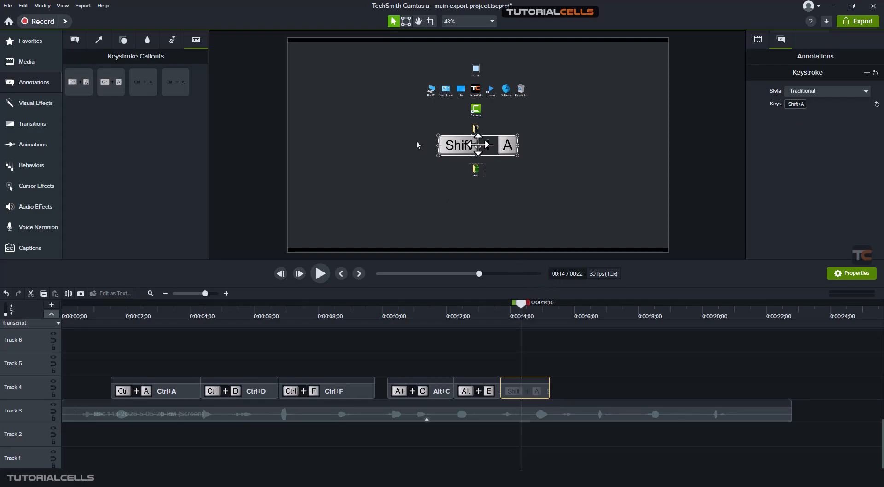
drag(478, 145, 578, 214)
key(space)
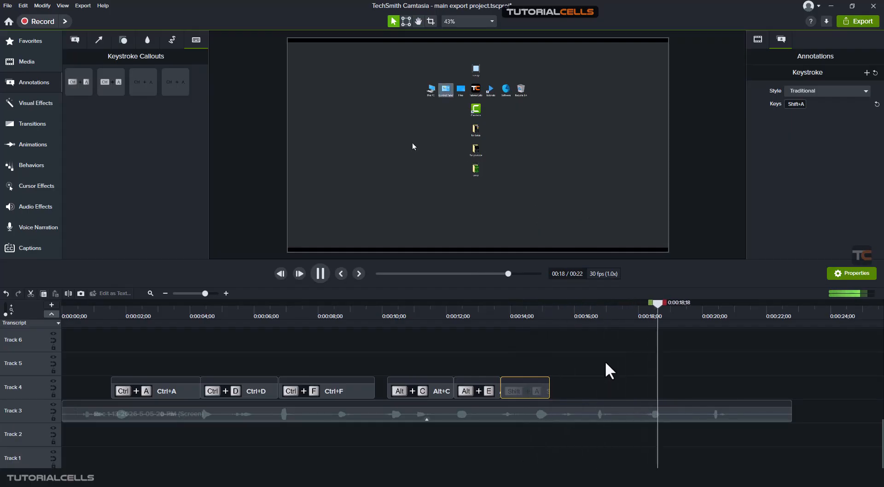
Add a Traditional Ctrl+A keystroke callout to Track 4 around 0:00:18 and shorten it to just over one second
key(space)
drag(644, 316, 651, 319)
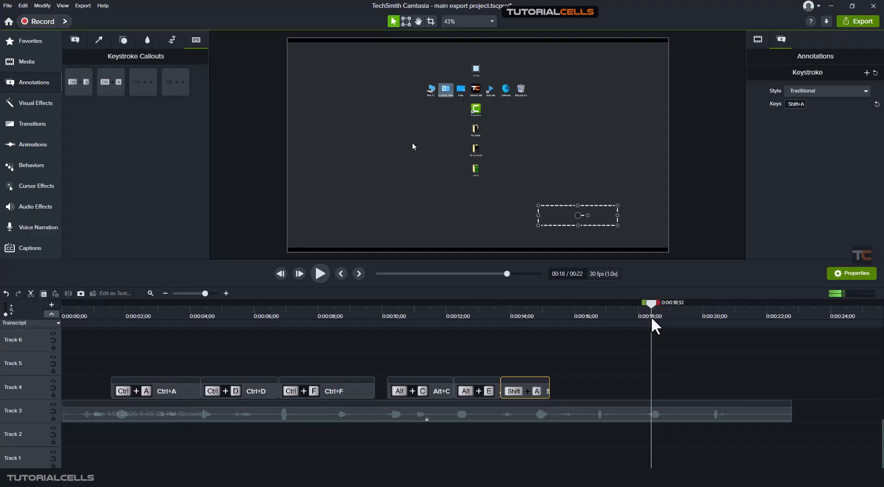
drag(110, 87, 637, 389)
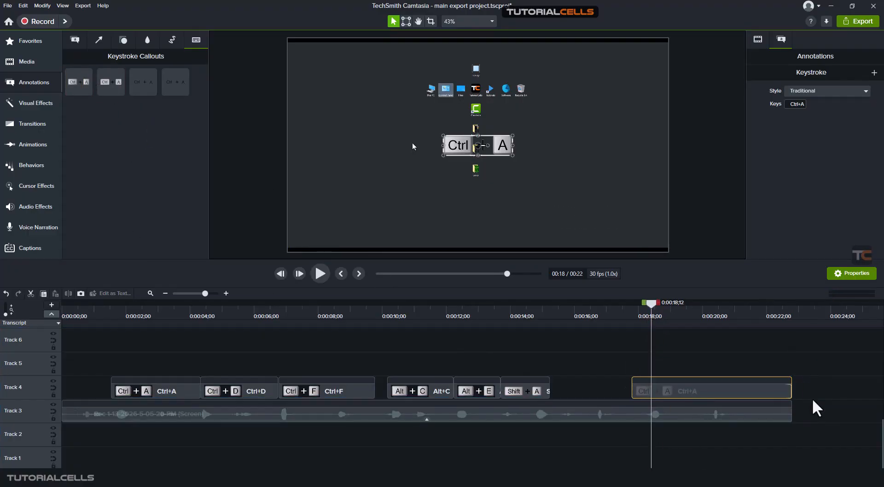
drag(790, 390, 672, 389)
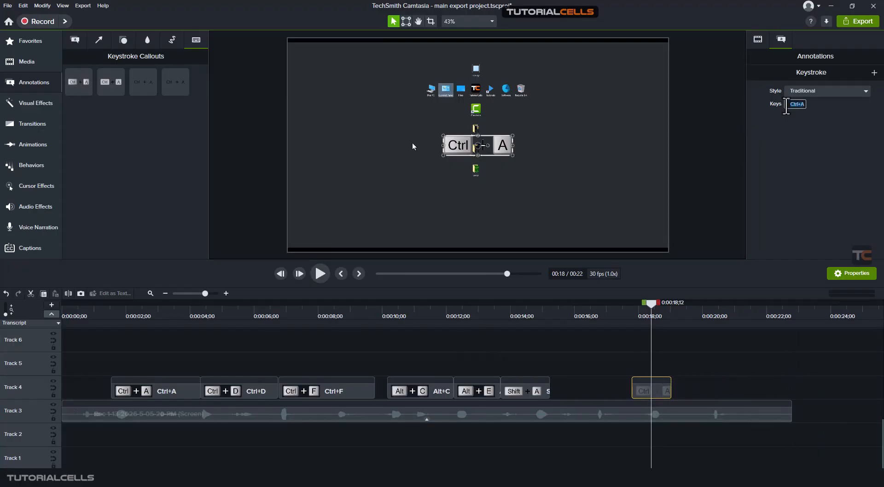
Change the new callout's keys to S and place it in the lower-right area of the canvas, previewing the playback
key(s)
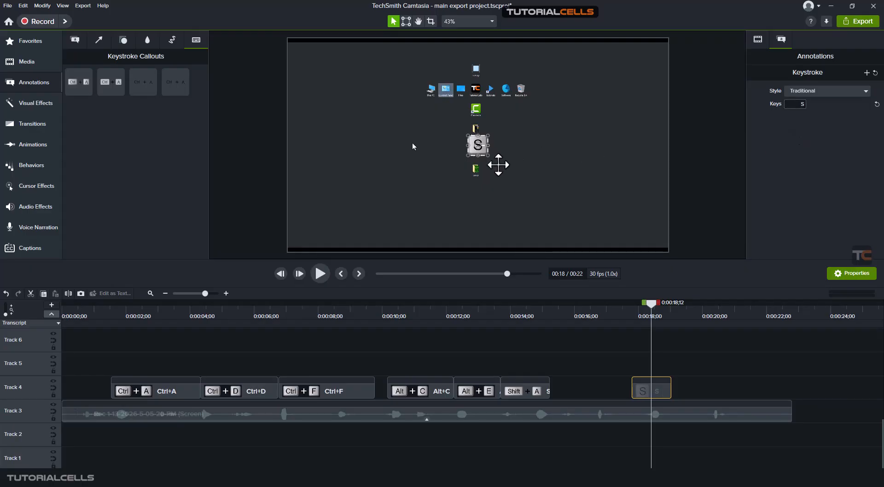
drag(476, 145, 603, 220)
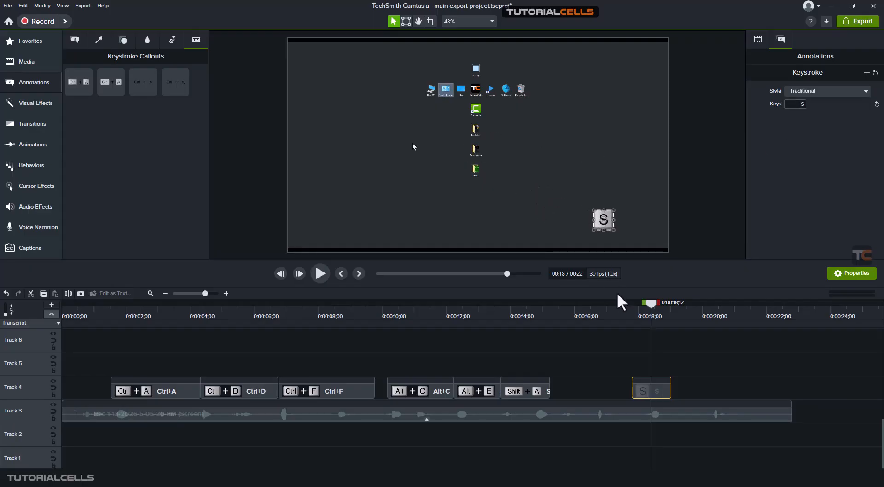
click(629, 317)
key(space)
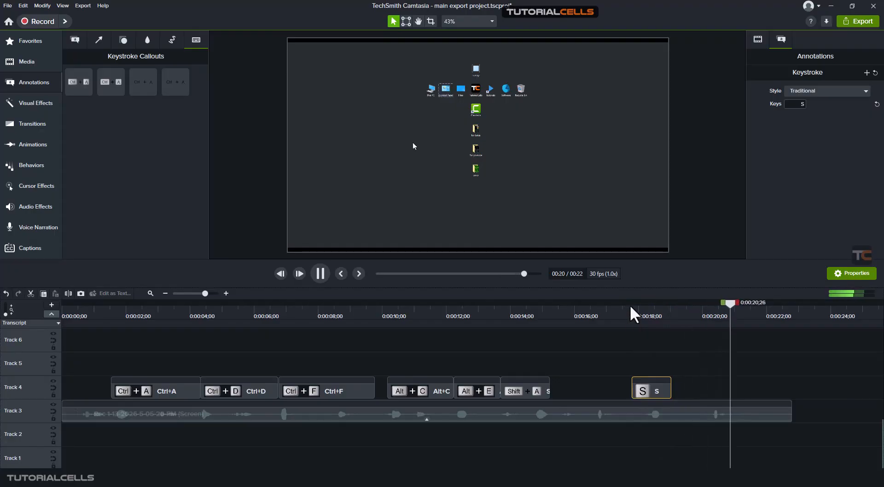
click(626, 317)
drag(626, 318, 588, 321)
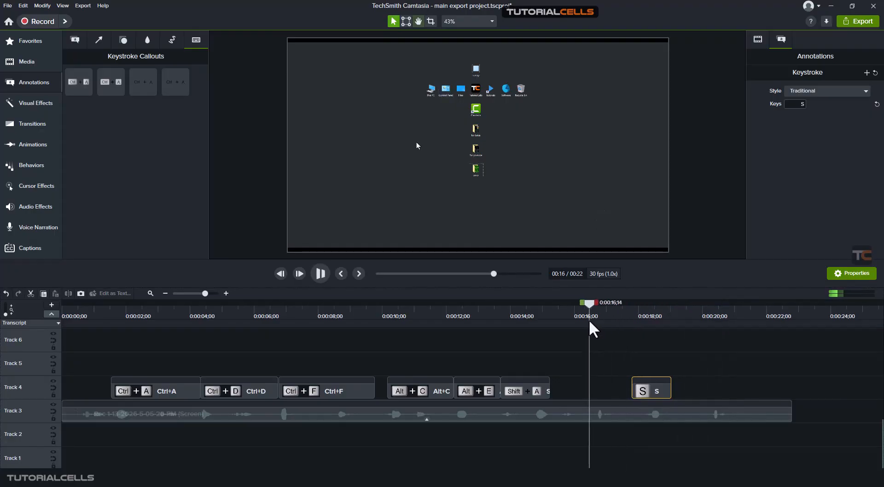
key(space)
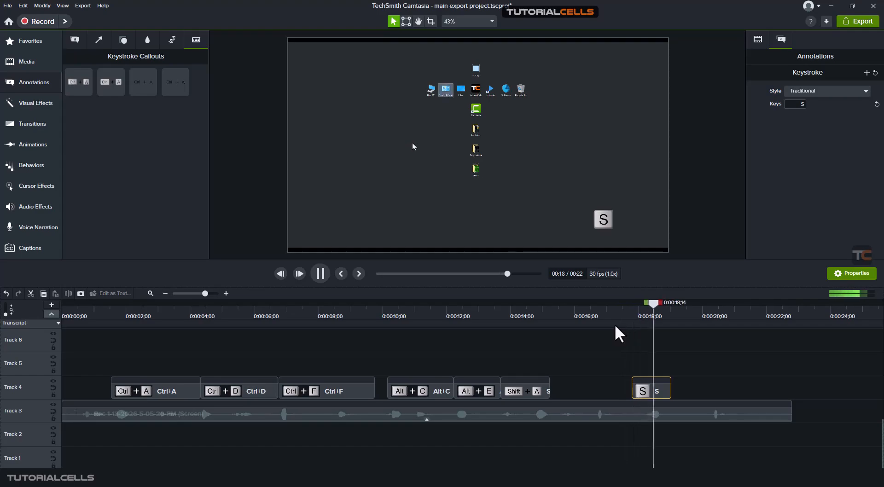
Shift the S callout slightly later on Track 4 and change its keys to C
key(space)
drag(641, 384, 648, 381)
click(792, 105)
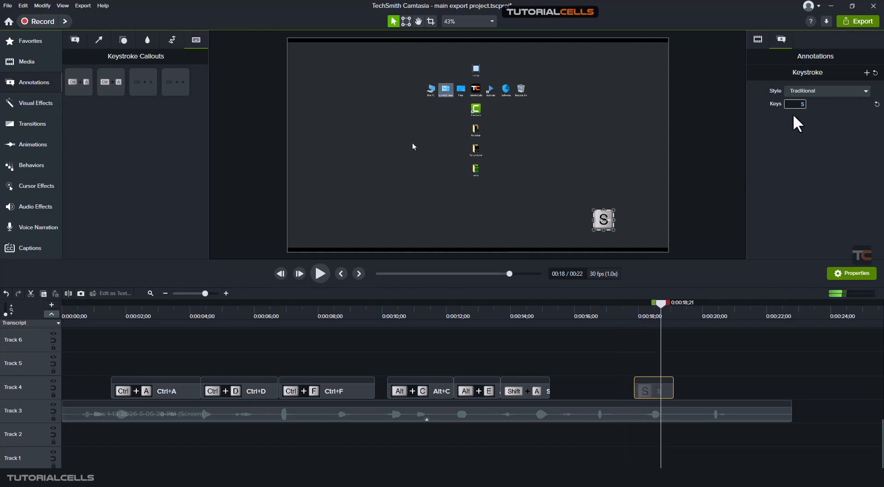
key(c)
click(791, 123)
Preview the C callout from its start, deselect it and return the playhead to 0:00:15;08 at the end of the Shift+A callout
drag(655, 302, 632, 305)
key(space)
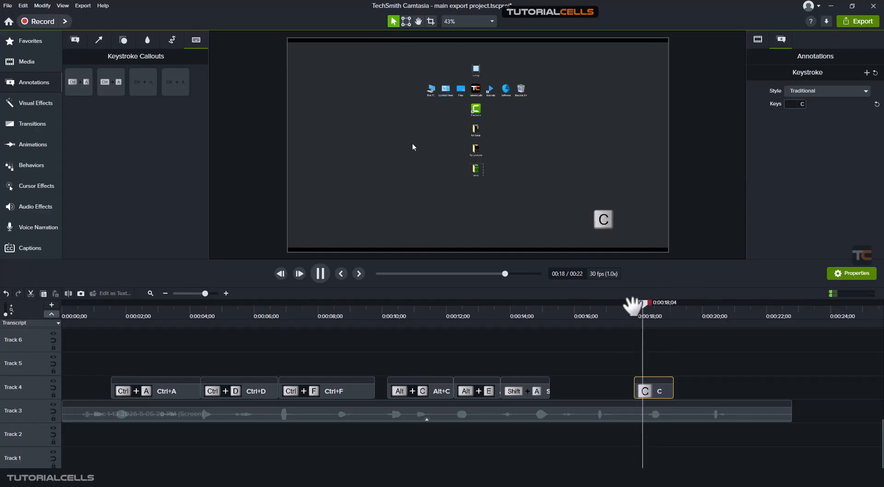
key(space)
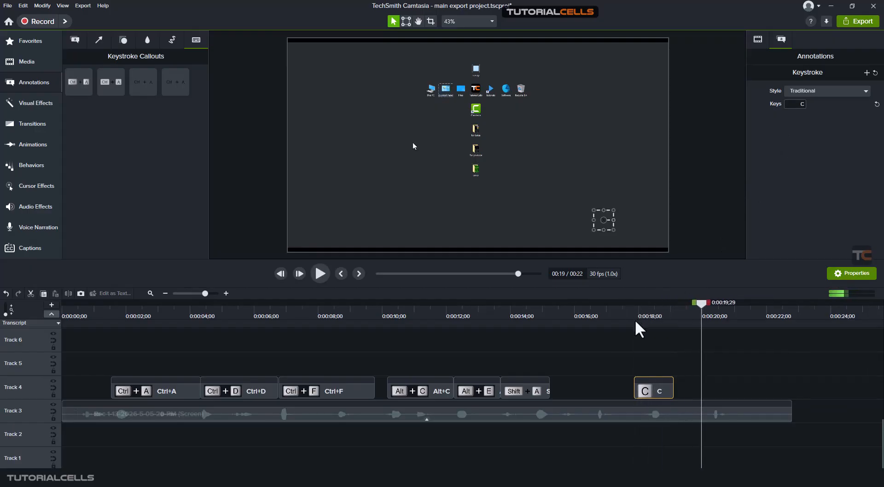
click(593, 348)
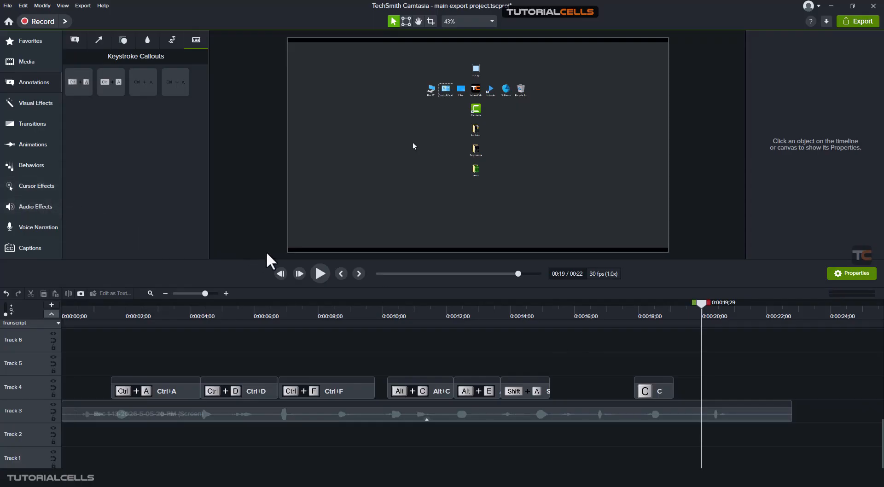
drag(494, 313, 551, 323)
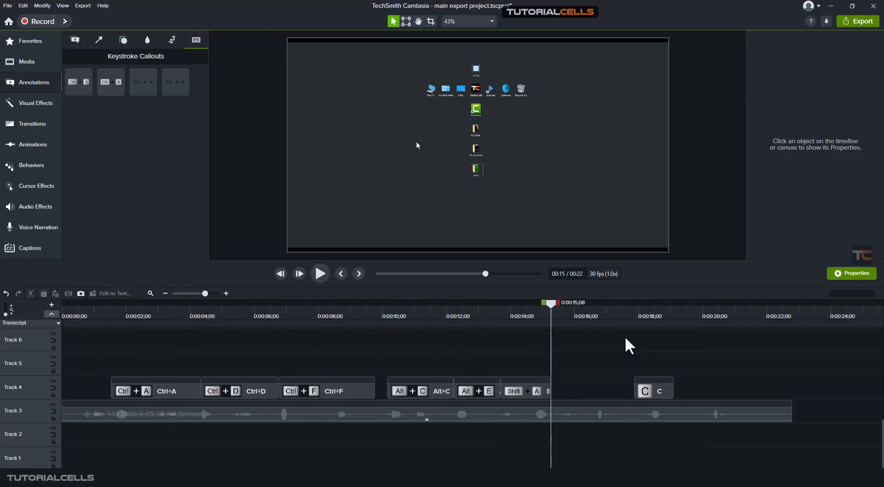